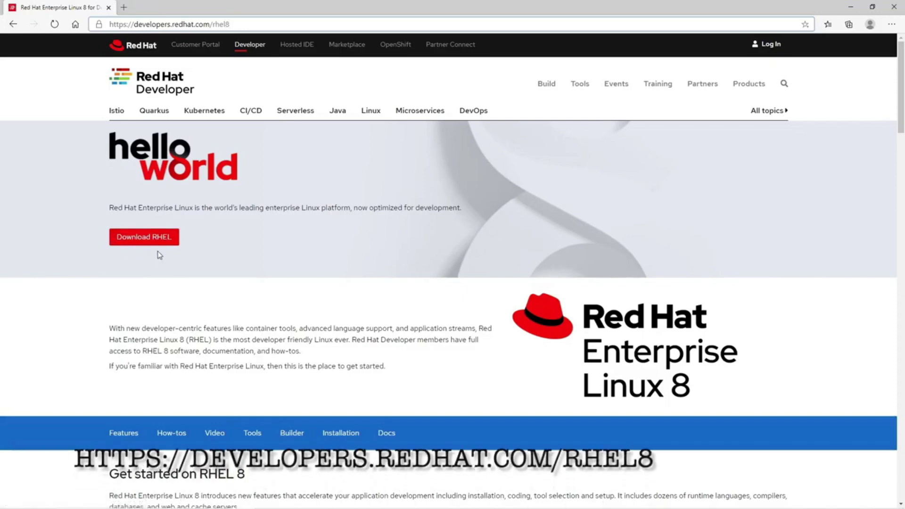
# Follow Download RHEL to the Red Hat Enterprise Linux 8.3.0 Beta download page
pyautogui.click(157, 244)
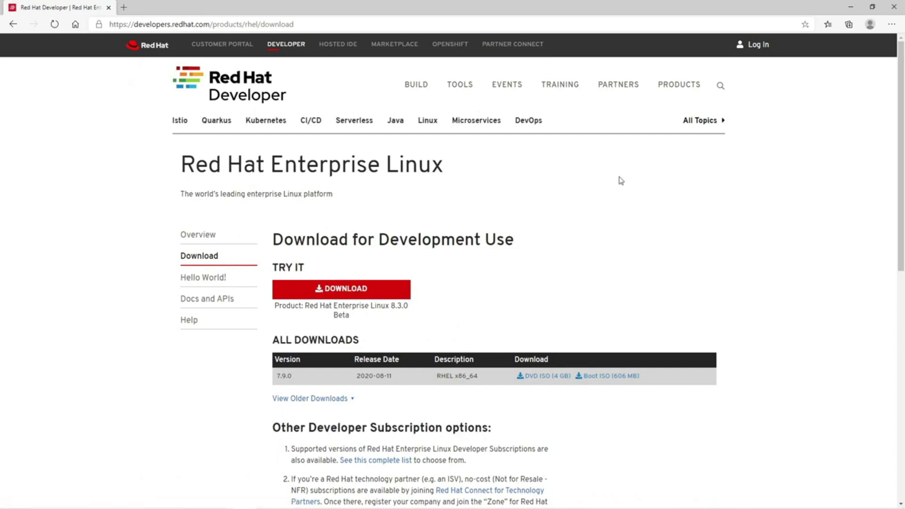
pyautogui.scroll(-1, 622, 180)
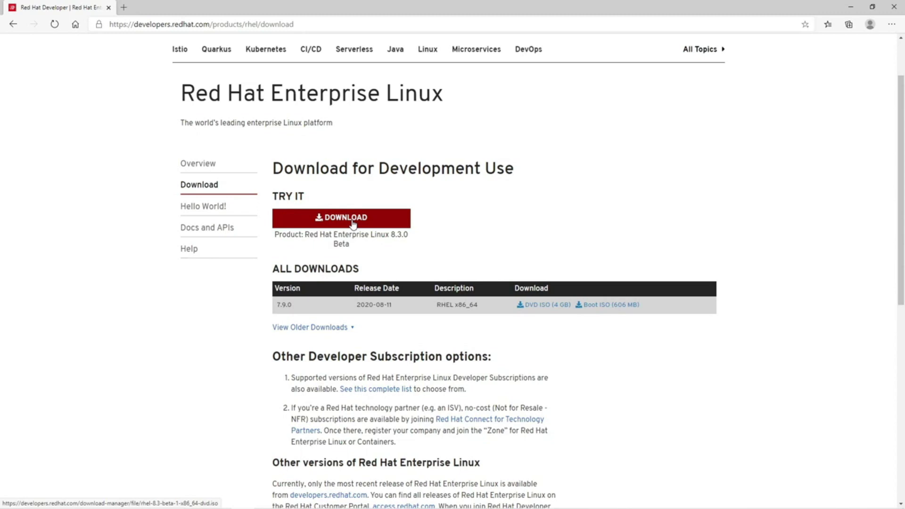
# Start the RHEL 8.3.0 Beta download, sign in, and accept all required terms
pyautogui.click(353, 223)
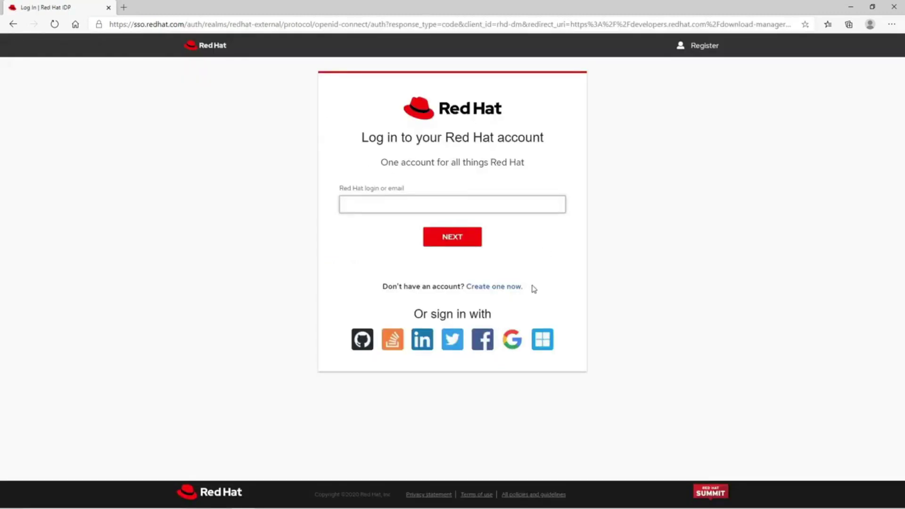
pyautogui.moveTo(533, 289); pyautogui.dragTo(465, 290)
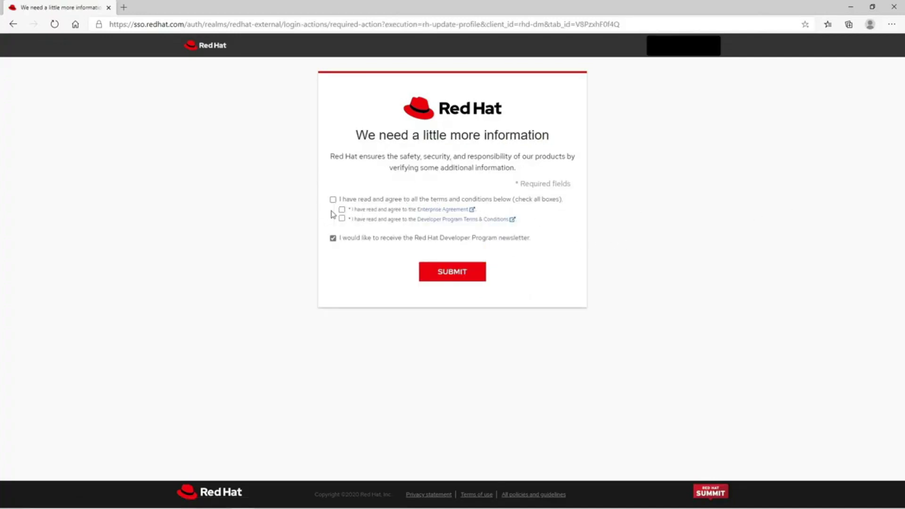
pyautogui.click(333, 199)
pyautogui.click(466, 278)
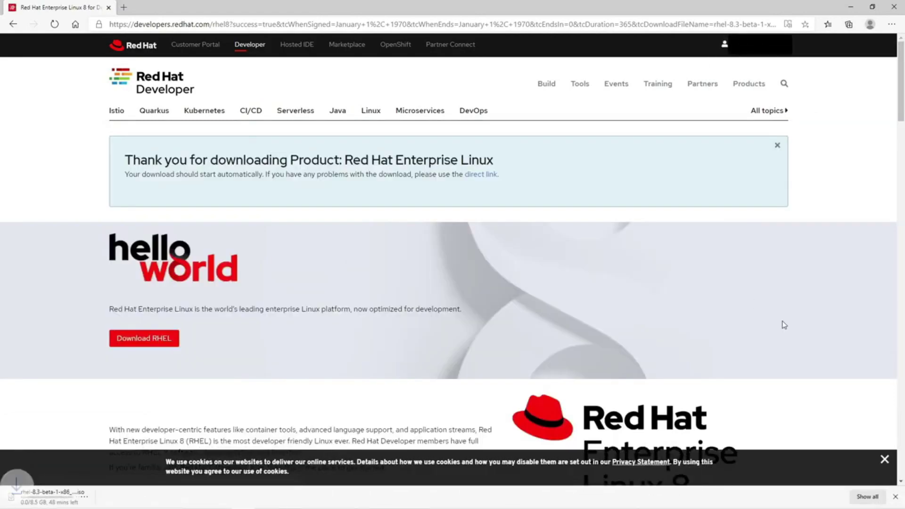
pyautogui.scroll(-1, 777, 315)
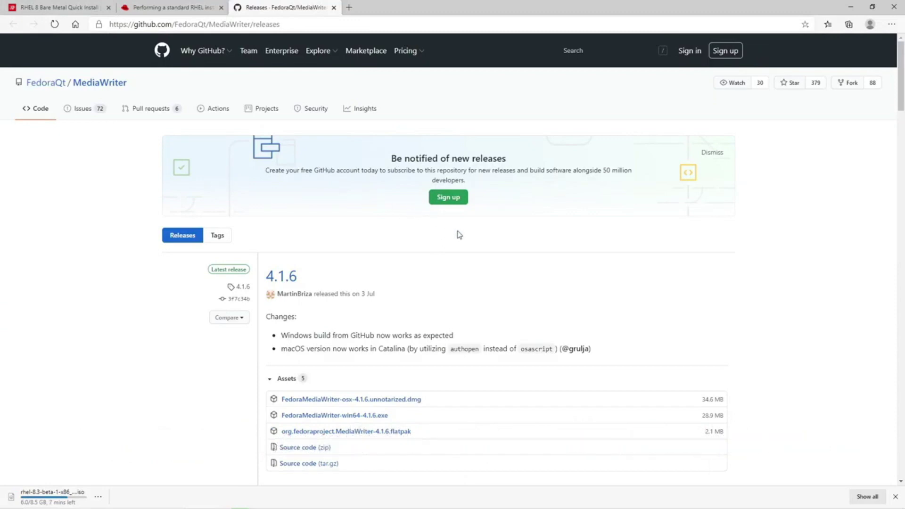
pyautogui.scroll(-1, 554, 323)
pyautogui.scroll(-1, 557, 321)
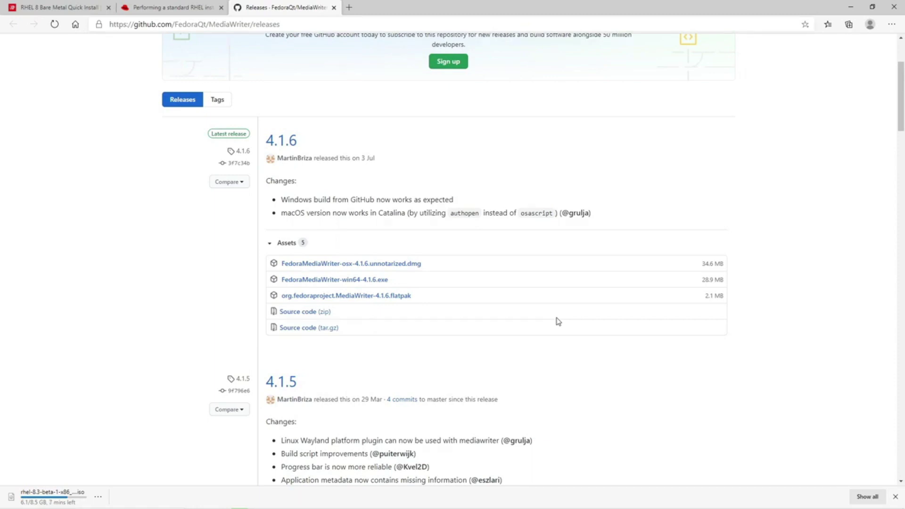
# Download FedoraMediaWriter-win64-4.1.6.exe from the 4.1.6 release assets
pyautogui.click(318, 285)
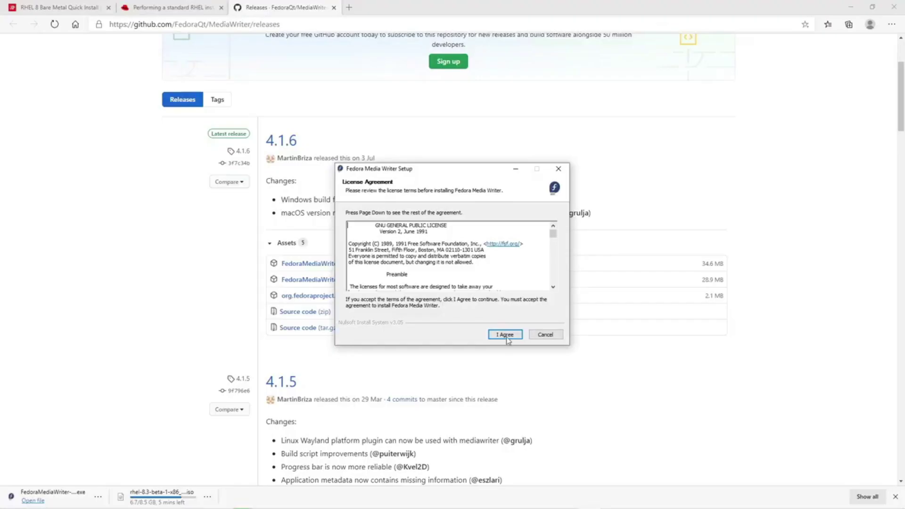
# Accept the Fedora Media Writer license and install it to the default folder
pyautogui.click(505, 335)
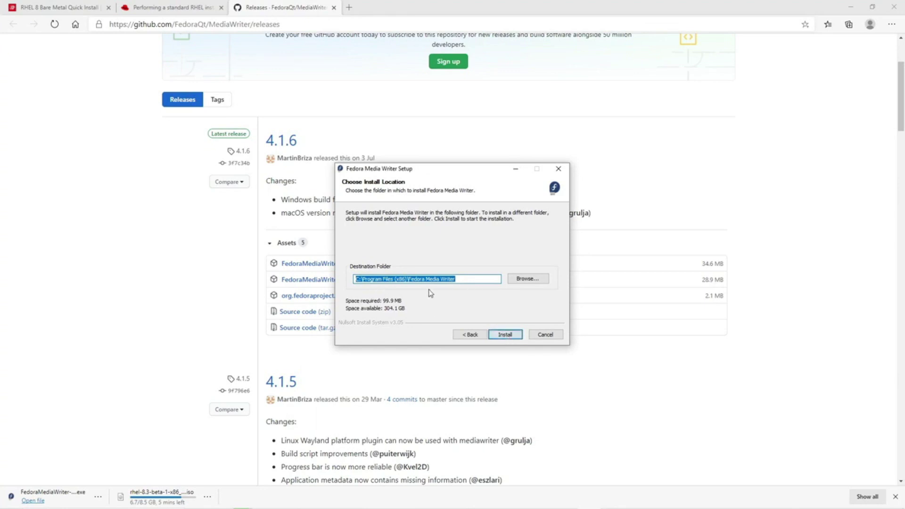
pyautogui.click(505, 333)
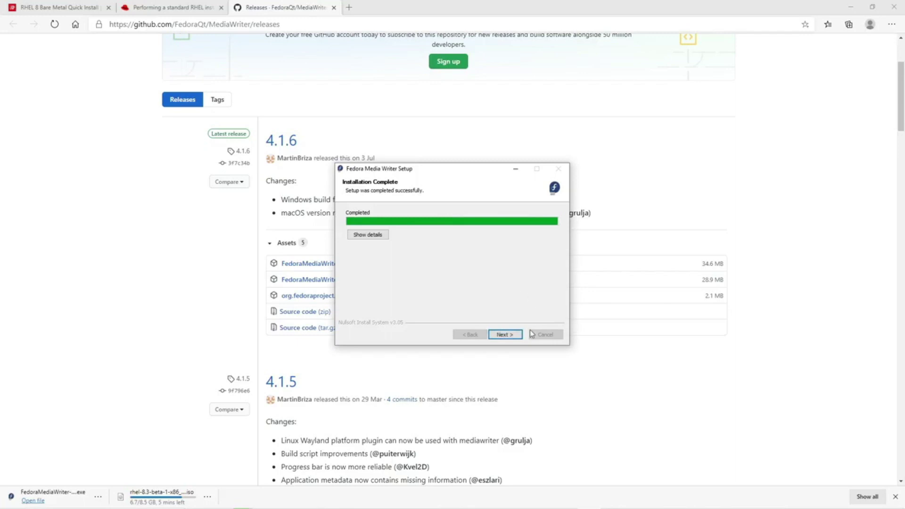
pyautogui.click(504, 335)
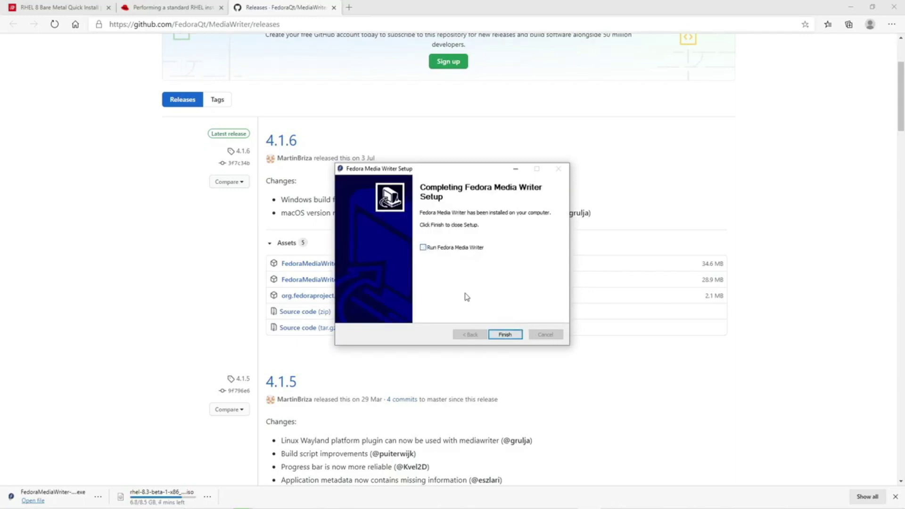
pyautogui.click(503, 335)
# Launch Fedora Media Writer and load rhel-8.3-beta-1-x86_64-dvd.iso as a custom image
pyautogui.hotkey('ctrl', 'w')
pyautogui.press('super')
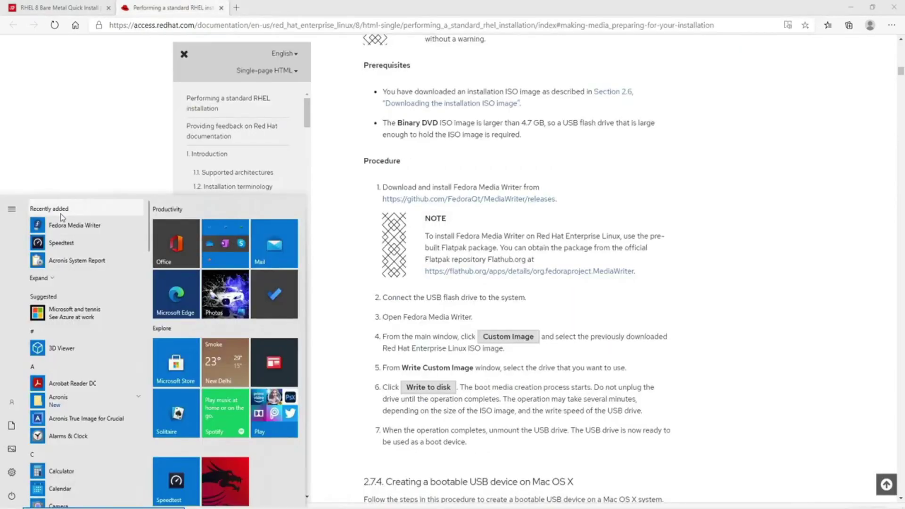
pyautogui.click(63, 225)
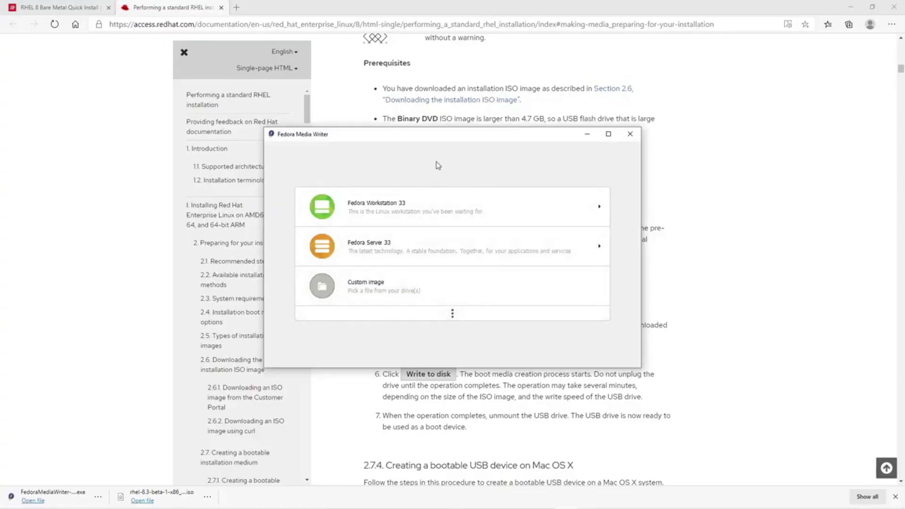
pyautogui.click(448, 210)
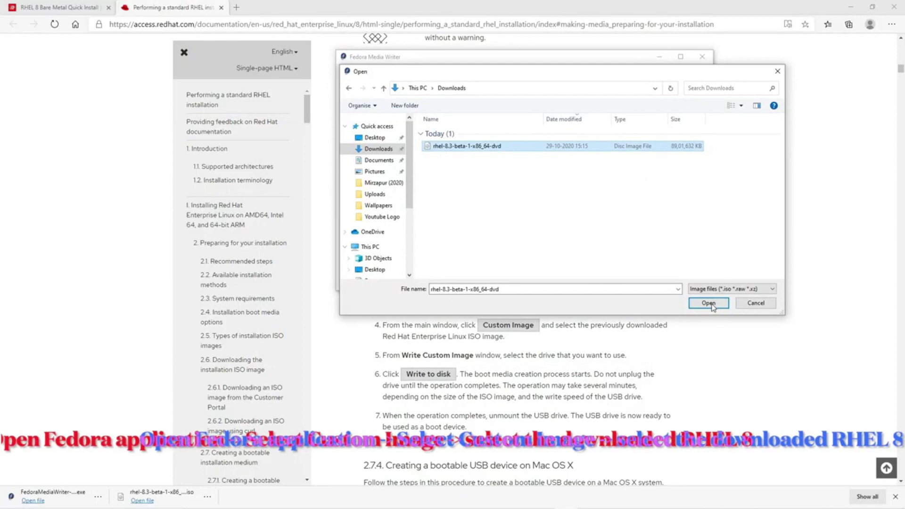
pyautogui.click(710, 303)
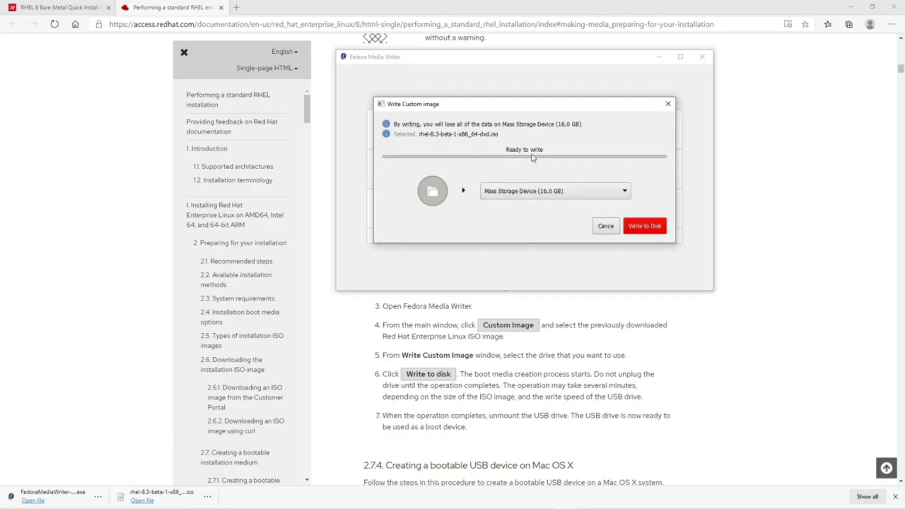
# Choose Mass Storage Device (16.0 GB) as the target and start writing the RHEL ISO
pyautogui.click(627, 197)
pyautogui.click(627, 197)
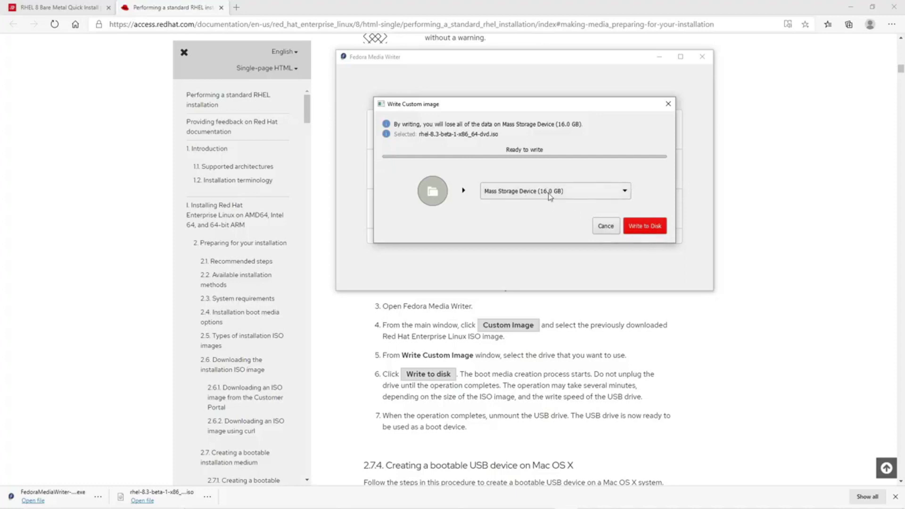
pyautogui.click(643, 228)
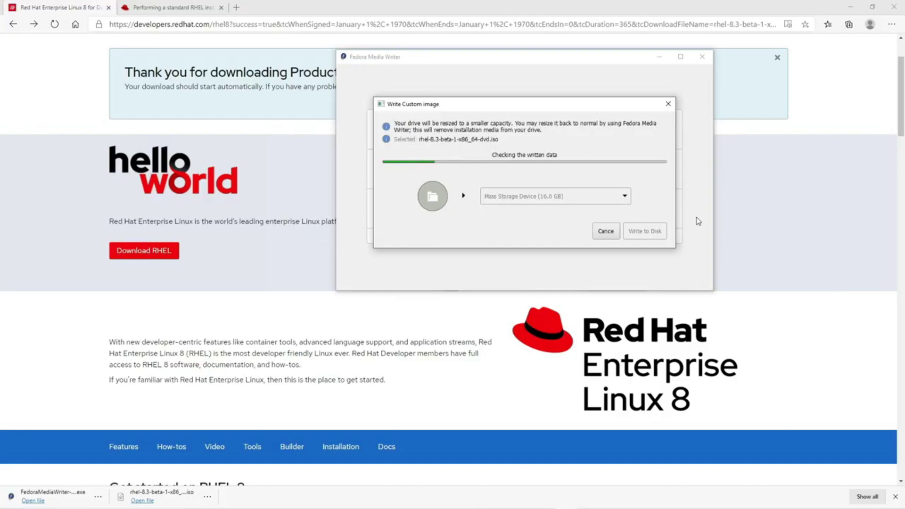
# Wait for the write to finish, dismiss the Finished report, and quit Fedora Media Writer
pyautogui.moveTo(526, 111); pyautogui.dragTo(238, 68)
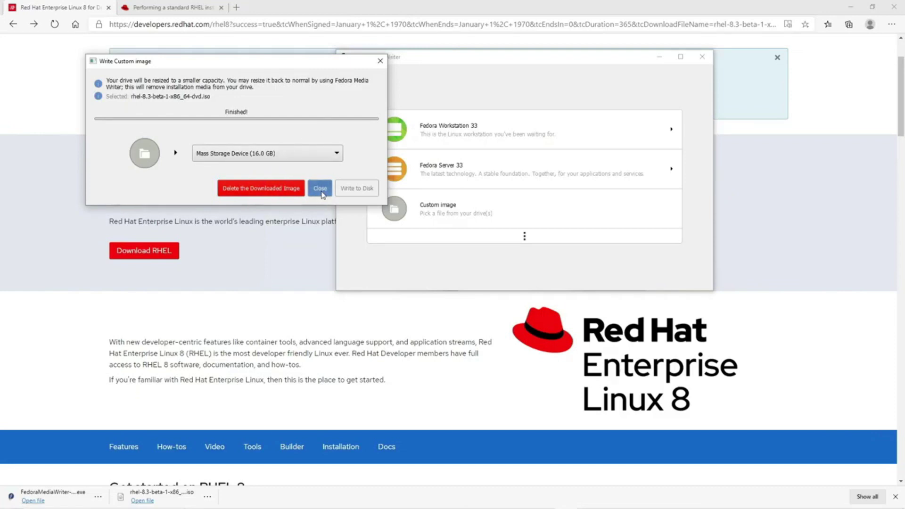
pyautogui.click(319, 189)
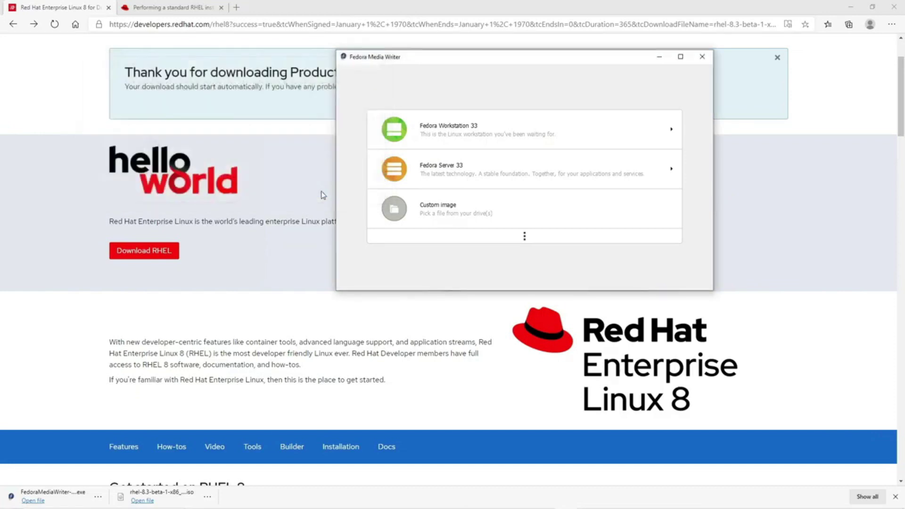
pyautogui.click(702, 57)
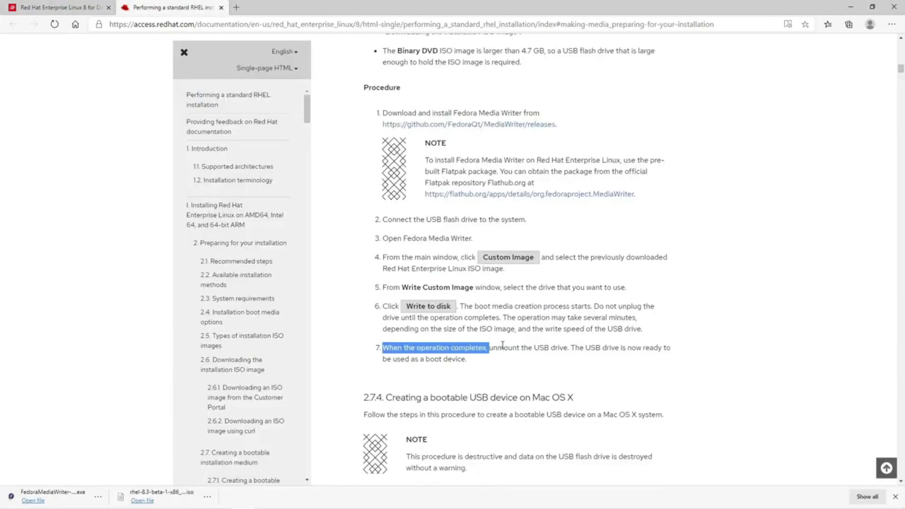
# Review step 7's unmount instructions, then expand the system tray to eject the drive
pyautogui.moveTo(502, 346); pyautogui.dragTo(571, 347)
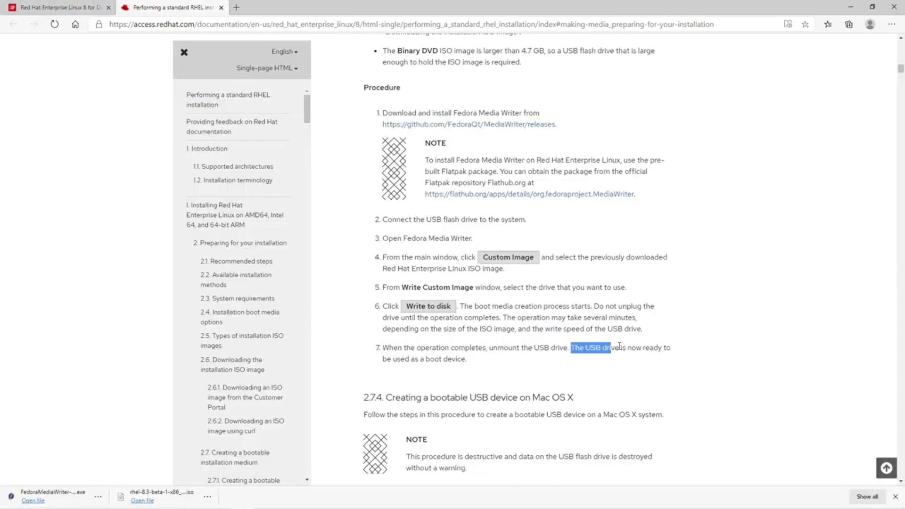
pyautogui.moveTo(571, 347); pyautogui.dragTo(679, 354)
pyautogui.moveTo(379, 363); pyautogui.dragTo(484, 362)
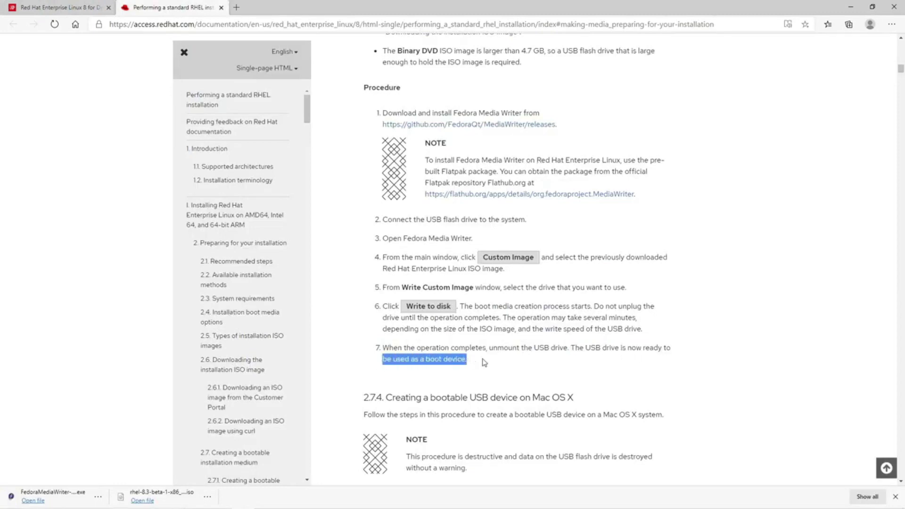
pyautogui.click(560, 366)
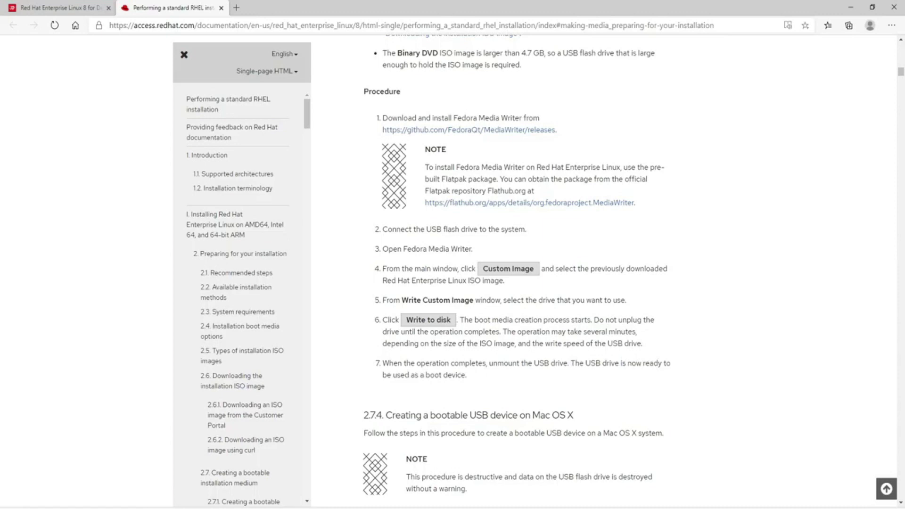
pyautogui.click(789, 505)
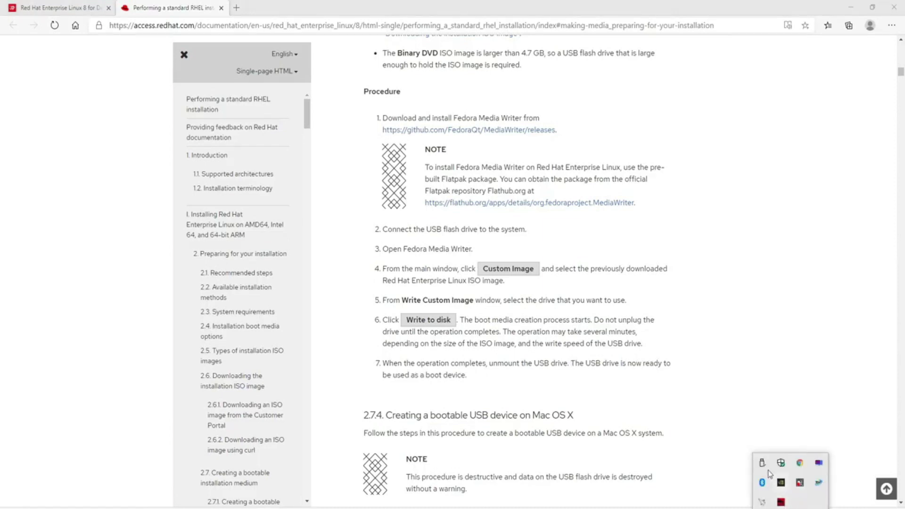